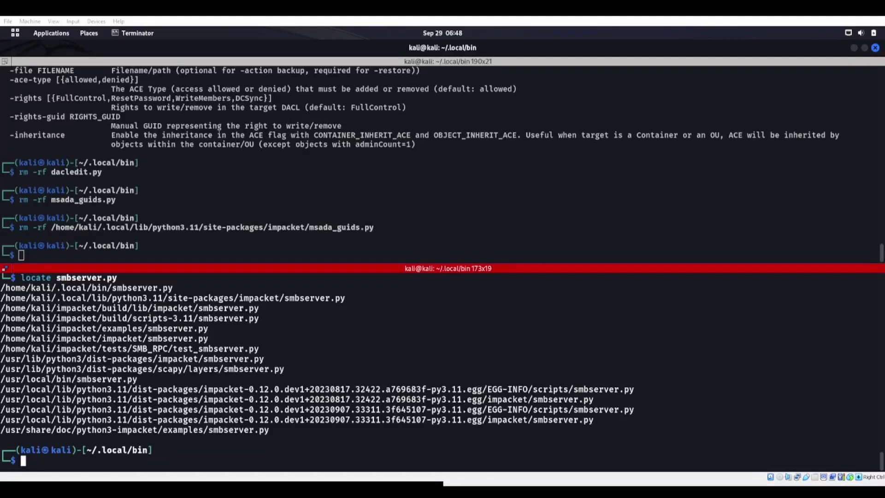
- Focus the upper Terminator pane and bring up the GNOME Activities overview
key(alt+Up)
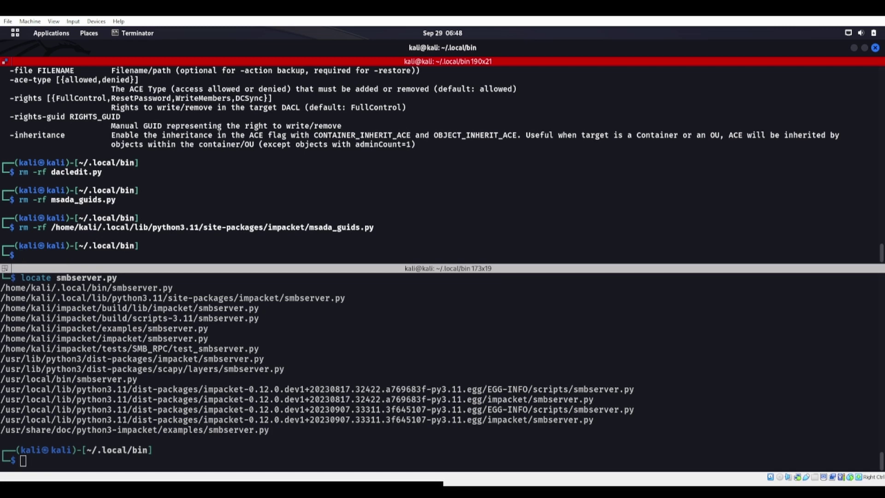
key(super)
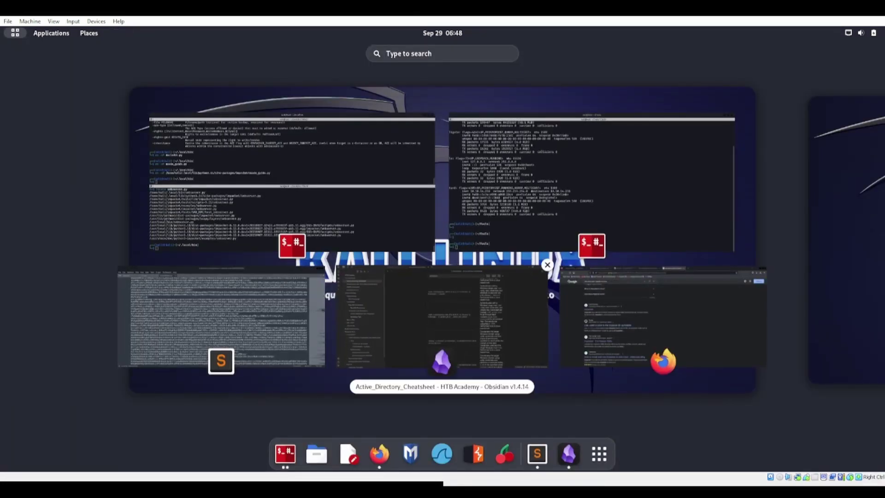
- Show the raw dacledit.py source enlarged in Firefox, then return to Terminator
click(664, 317)
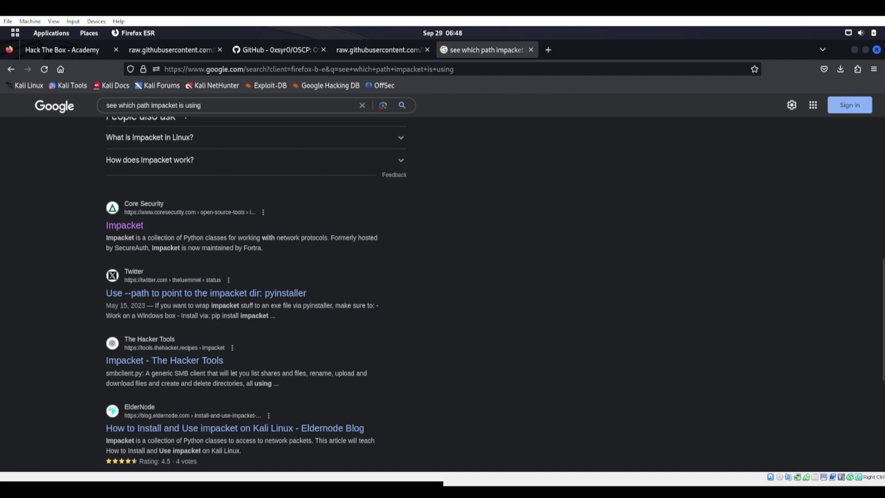
click(173, 50)
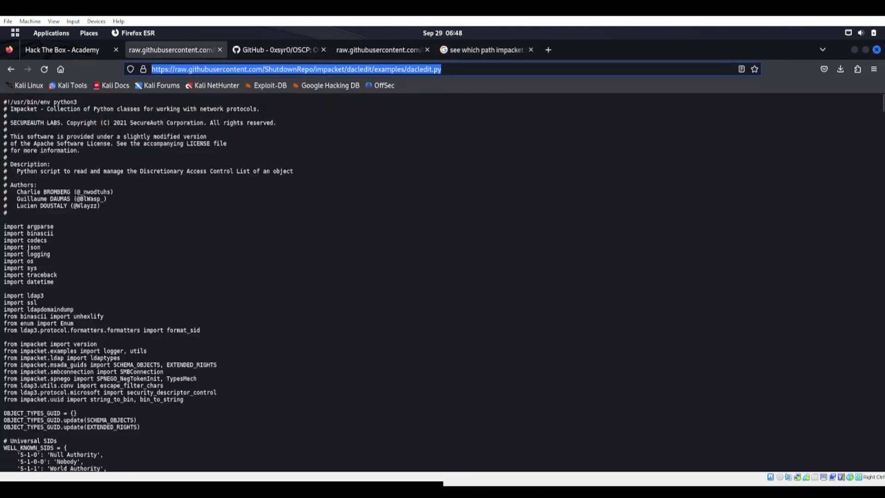
key(ctrl+plus)
key(ctrl+plus)
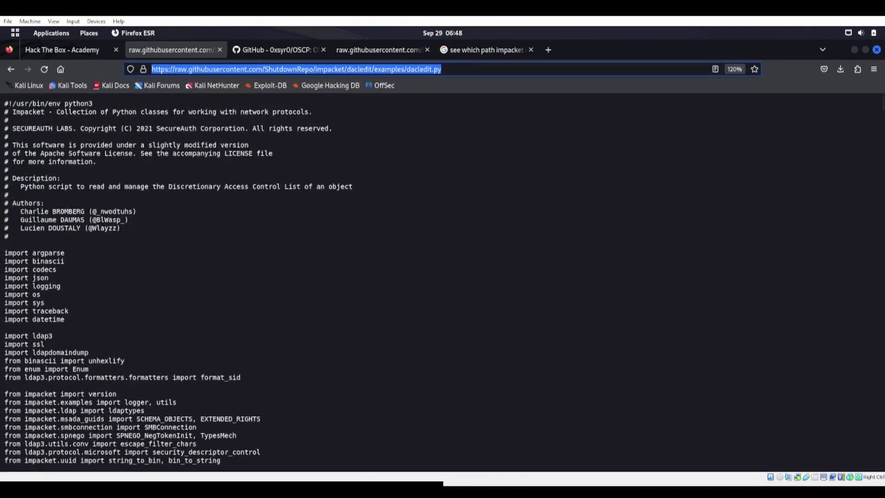
key(super)
click(429, 318)
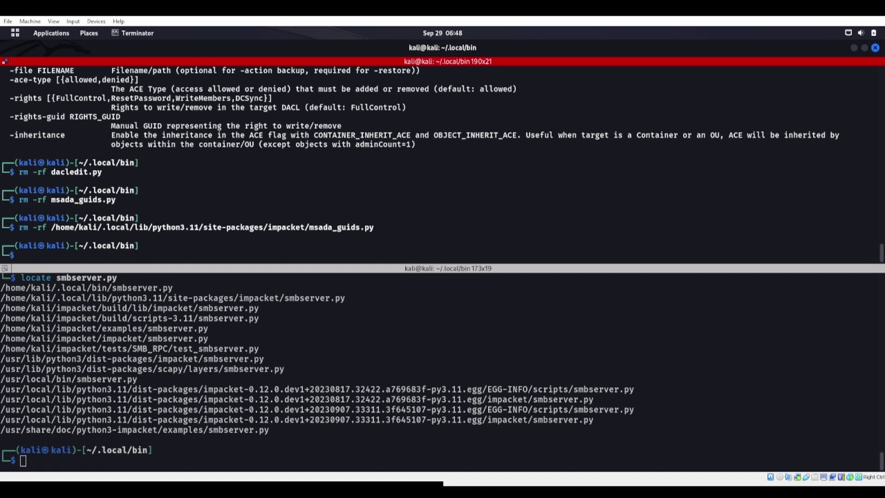
- Put the dacledit.py address and the impacket site-packages path at the upper prompt
text(https://raw.githubusercontent.com/ShutdownRepo/impacket/dacledit/examples/dacledit.py)
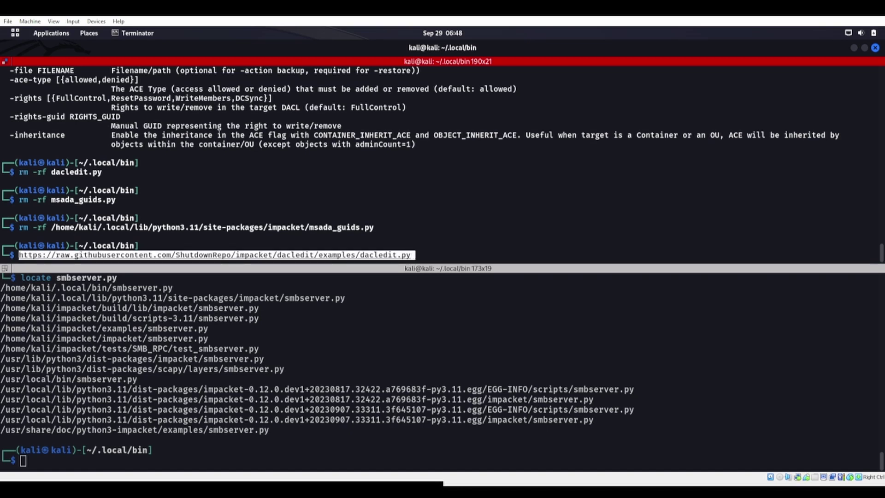
key(Return)
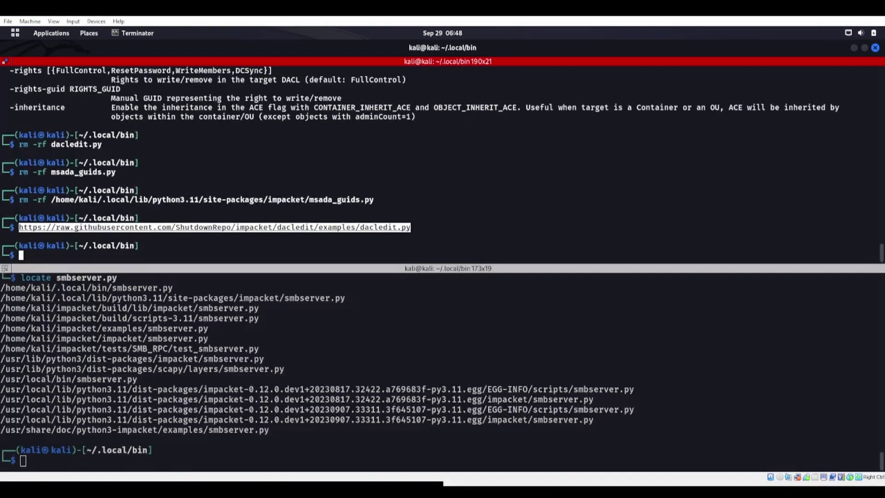
click(4, 298)
drag(2, 298, 280, 297)
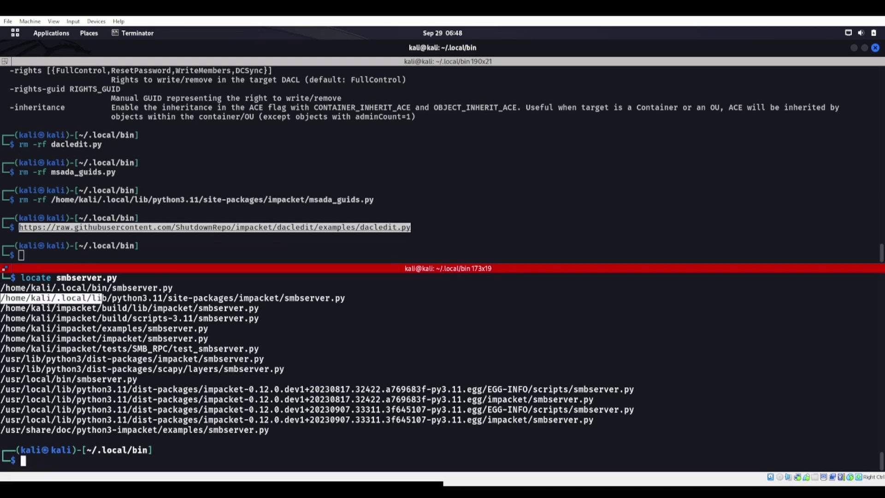
middle_click(207, 249)
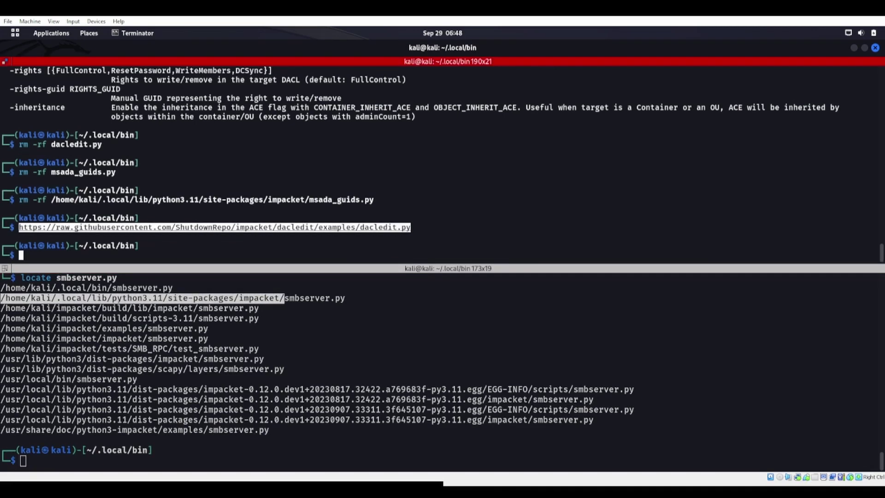
- Place the download address before the folder path, prefix sudo wget, and check the output path
key(Home)
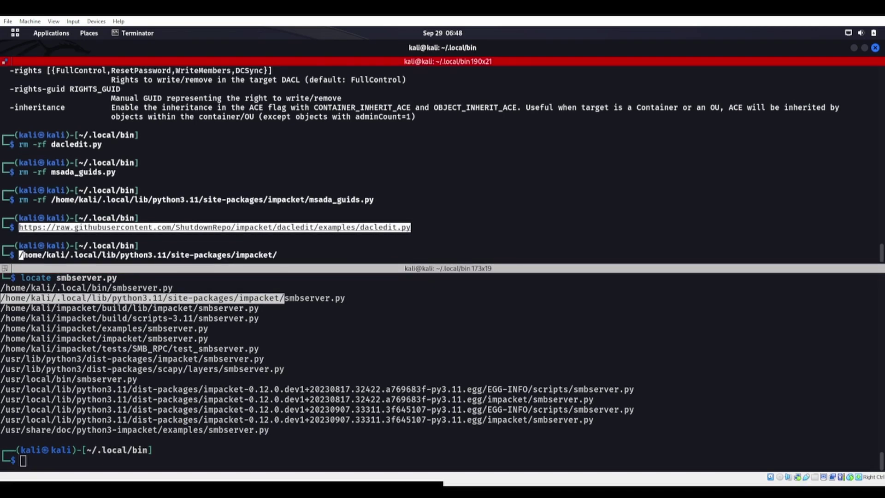
text(wget)
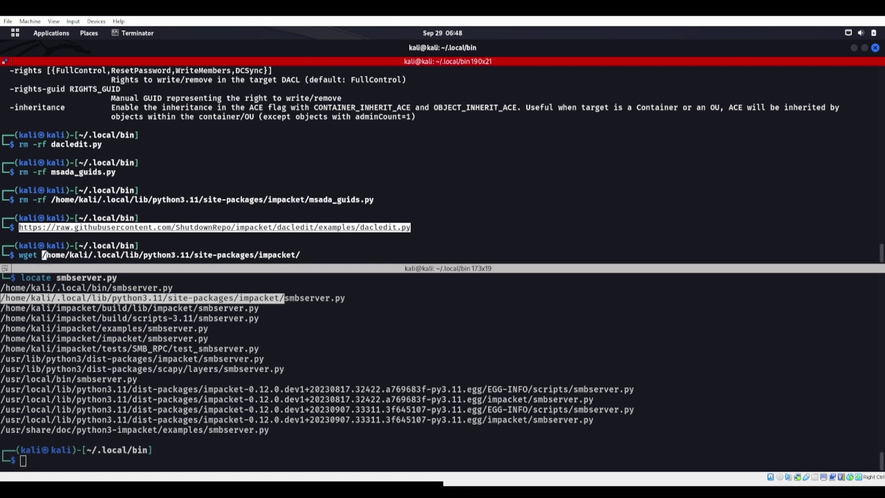
drag(14, 227, 409, 226)
key(ctrl+c)
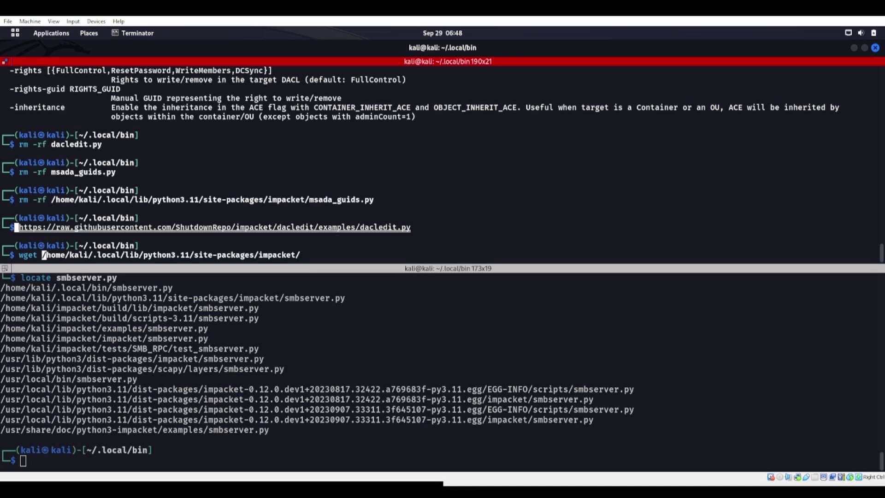
click(410, 227)
key(ctrl+shift+v)
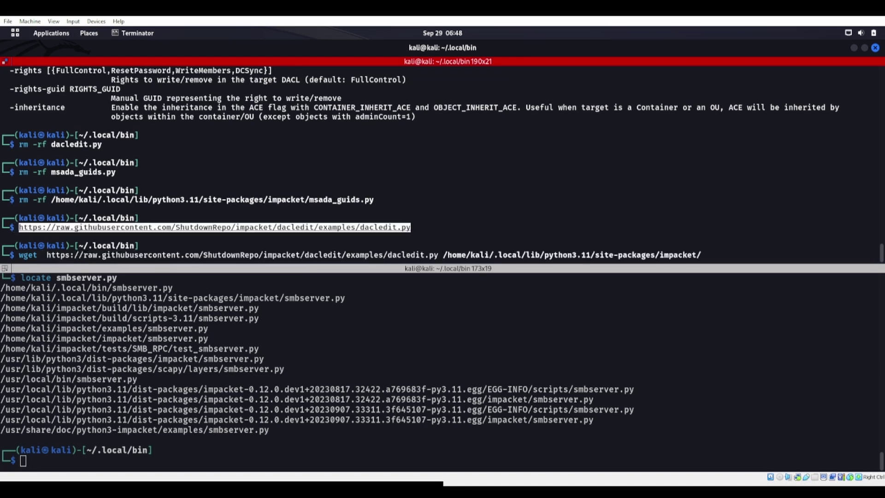
text(-o )
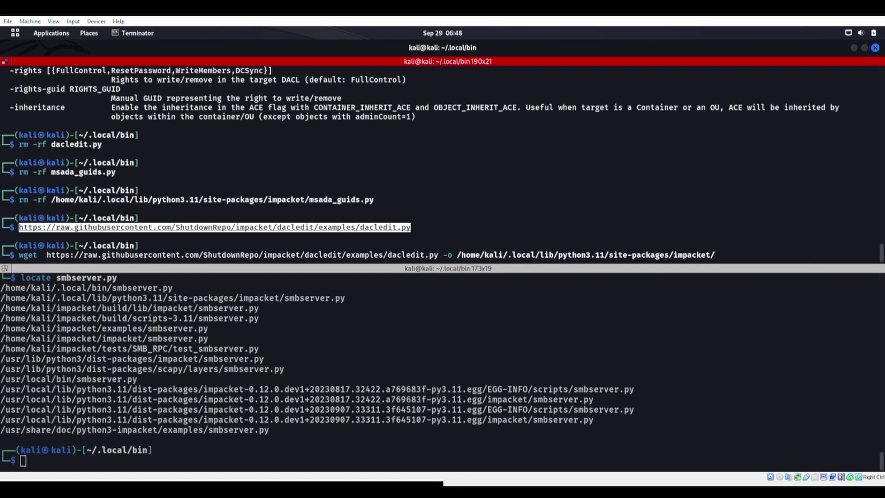
text(dacl)
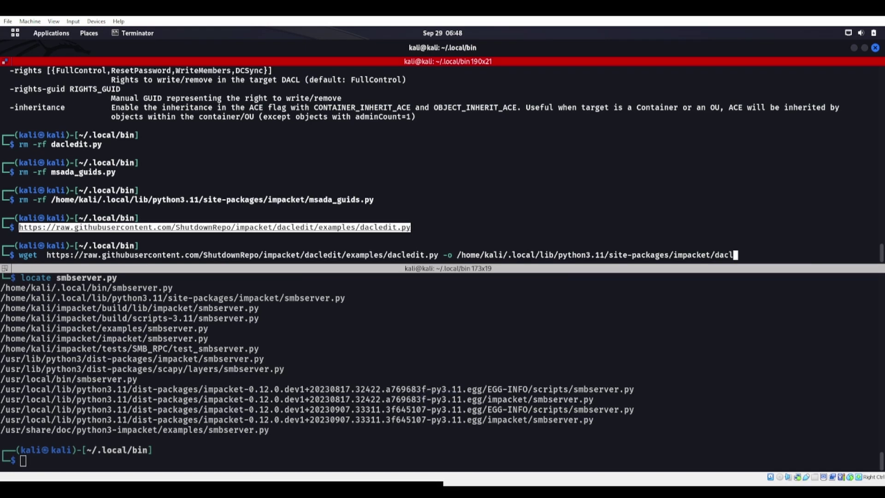
text(edit.py)
text(sudo)
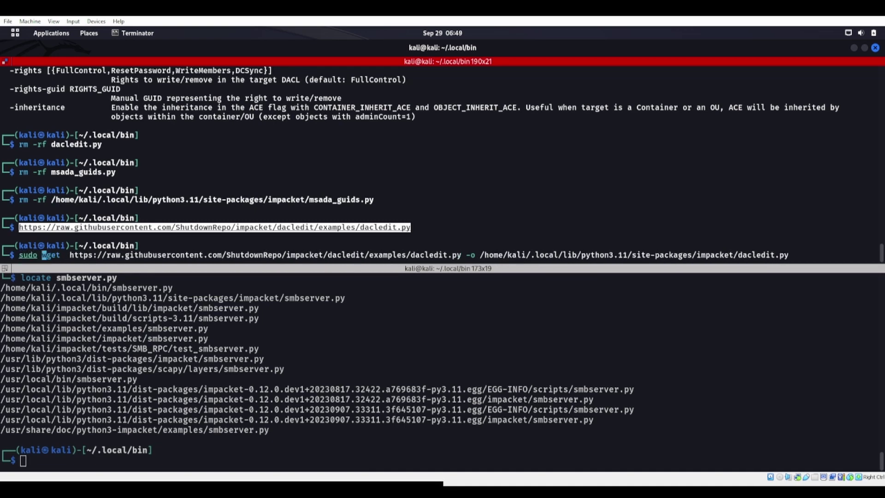
key(Right)
key(Right)
key(Right)
key(Delete)
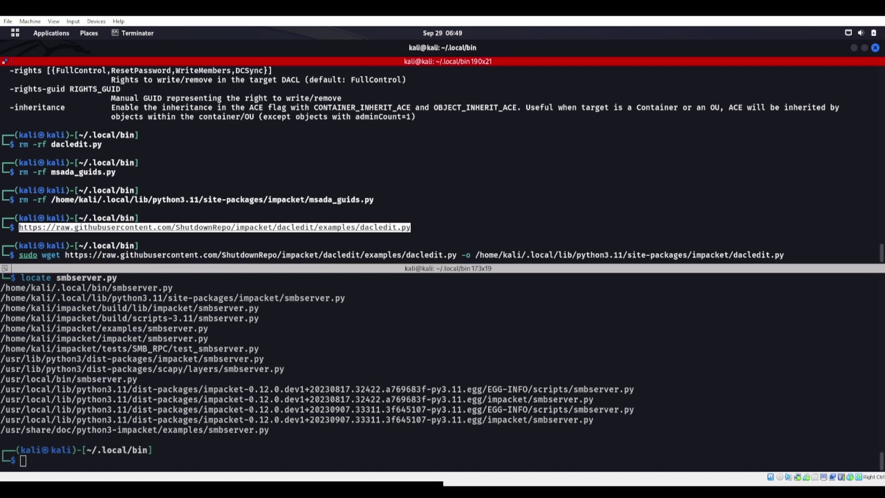
drag(474, 255, 772, 255)
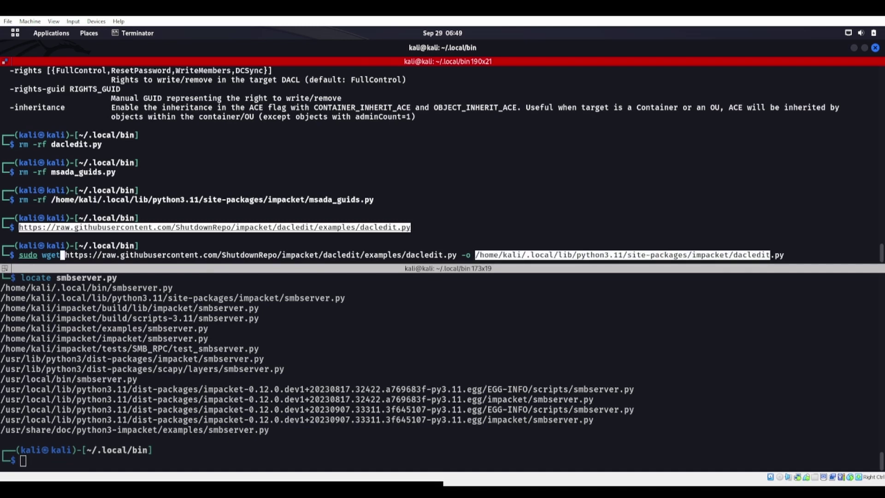
click(771, 254)
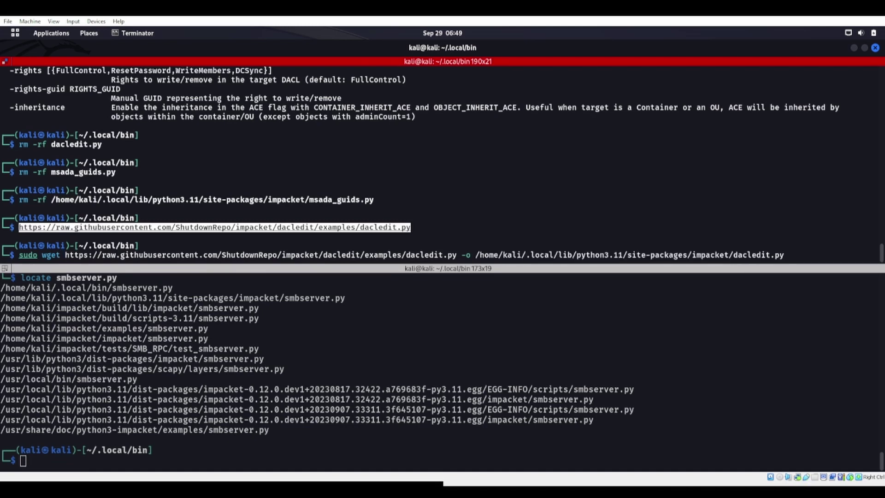
- Download dacledit.py and list the impacket folder filtered to dacledit
key(Return)
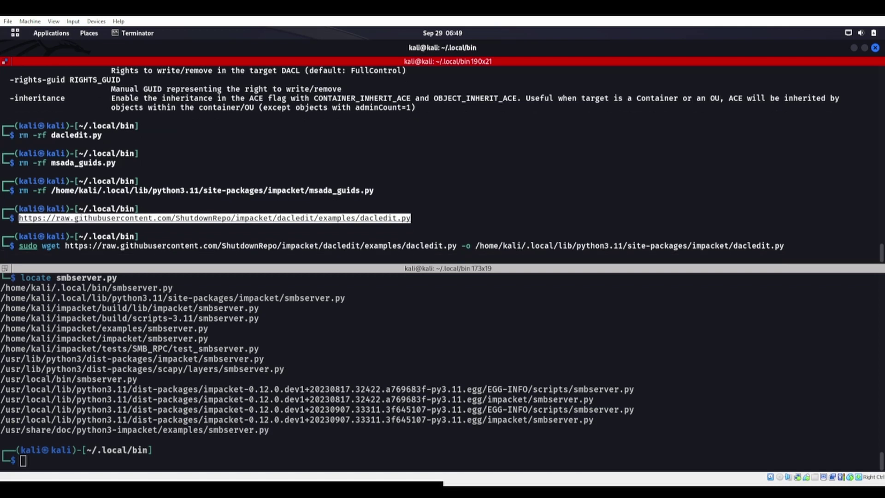
drag(1, 298, 284, 298)
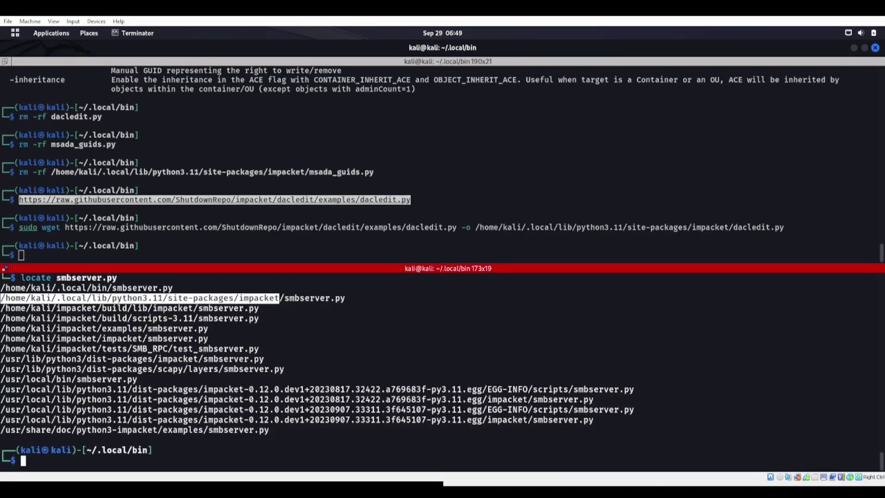
text(ls -la)
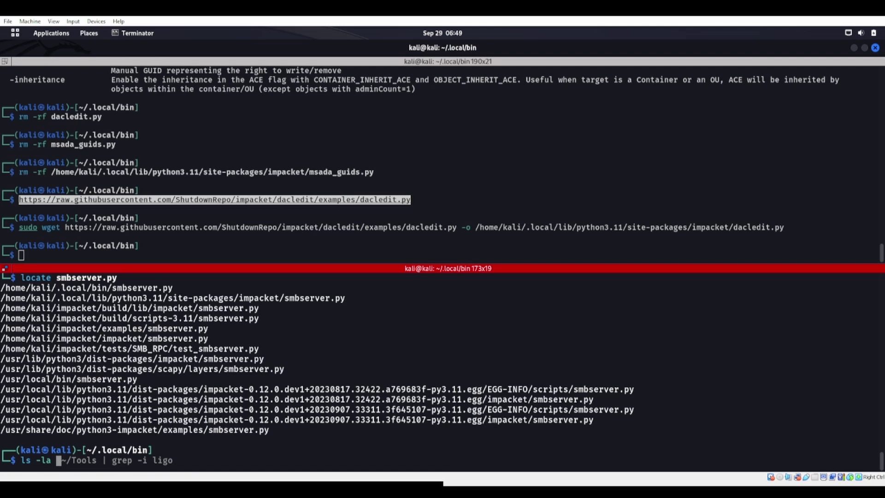
text(/home/kali/.local/lib/python3.11/site-packages/impacket/)
text(| g)
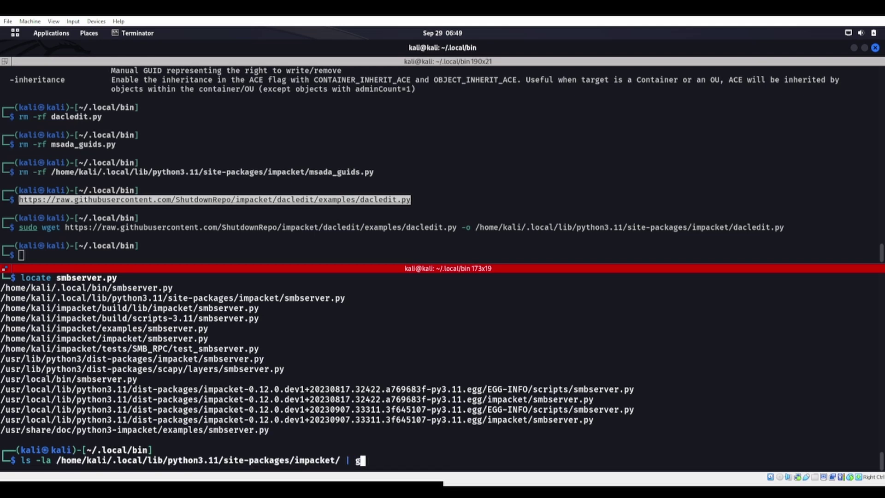
text(rep dacledit)
key(Return)
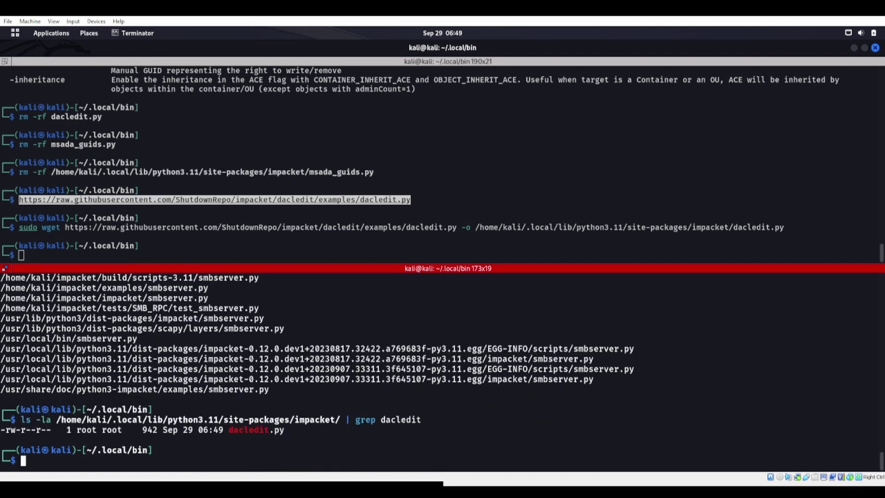
- Change both terminal panes into the impacket site-packages folder
key(alt+Up)
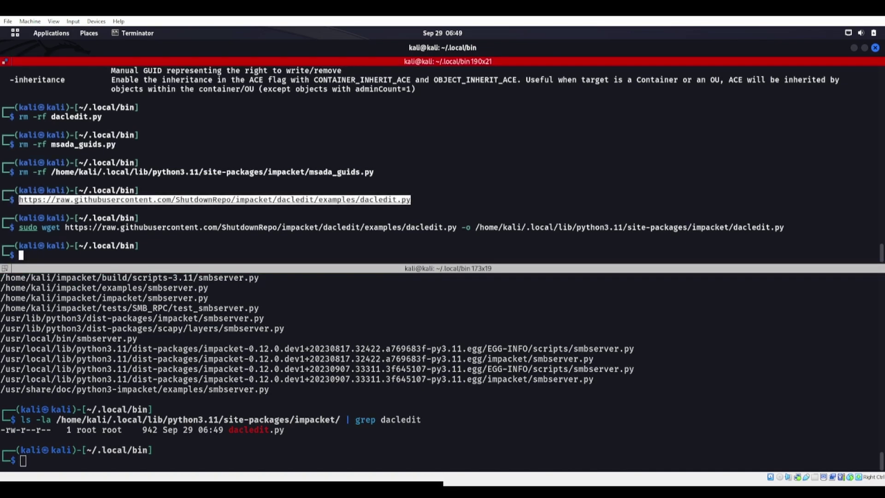
key(alt+Down)
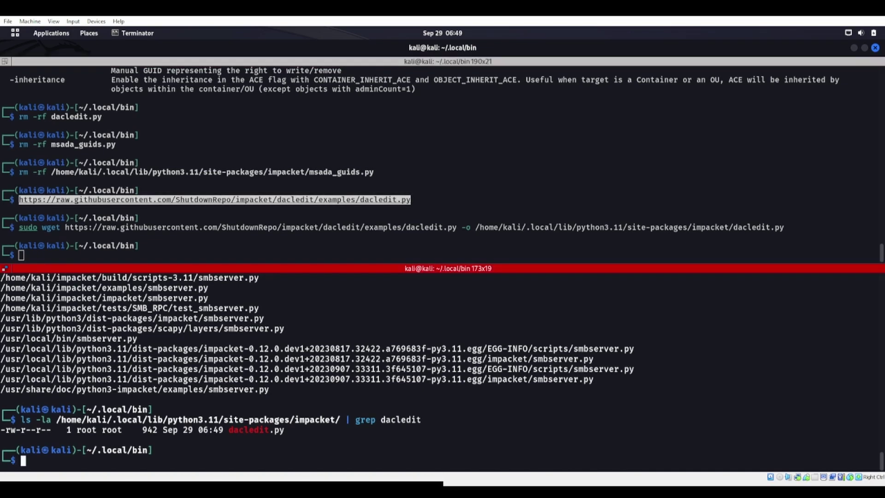
text(cd)
text(/home/kali/.local/lib/python3.11/site-packages/impacket/)
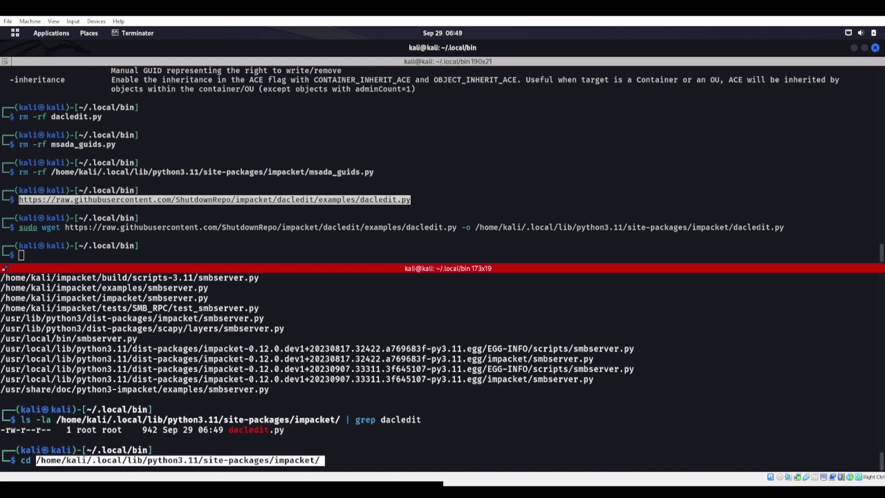
key(Return)
key(alt+Up)
text(cd)
text(/home/kali/.local/lib/python3.11/site-packages/impacket/)
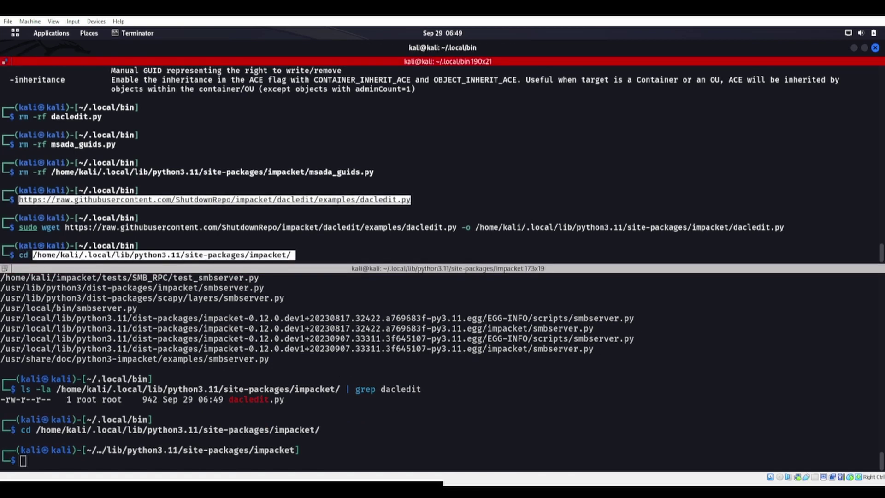
key(Return)
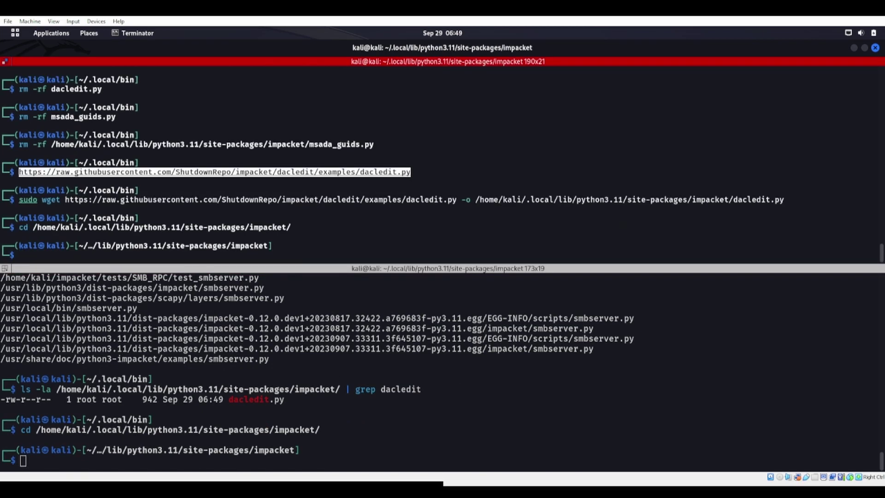
text(sudo)
- Run sudo chmod +x on dacledit.py, taking the file name from the bottom pane's listing
key(Up)
text(chm)
key(Up)
text(od )
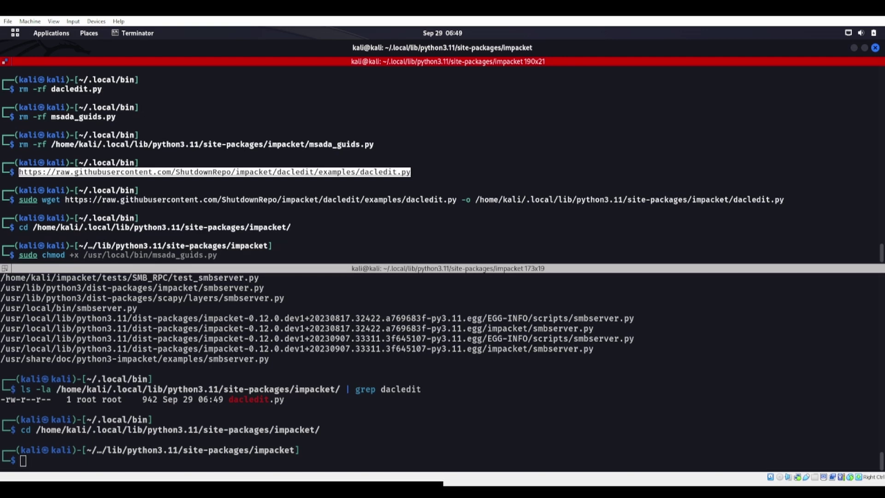
text(+x)
double_click(254, 400)
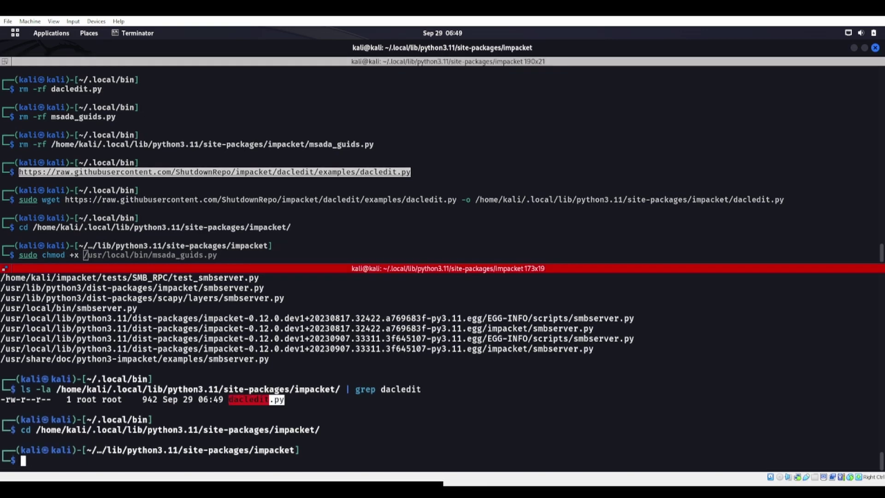
middle_click(442, 208)
key(Return)
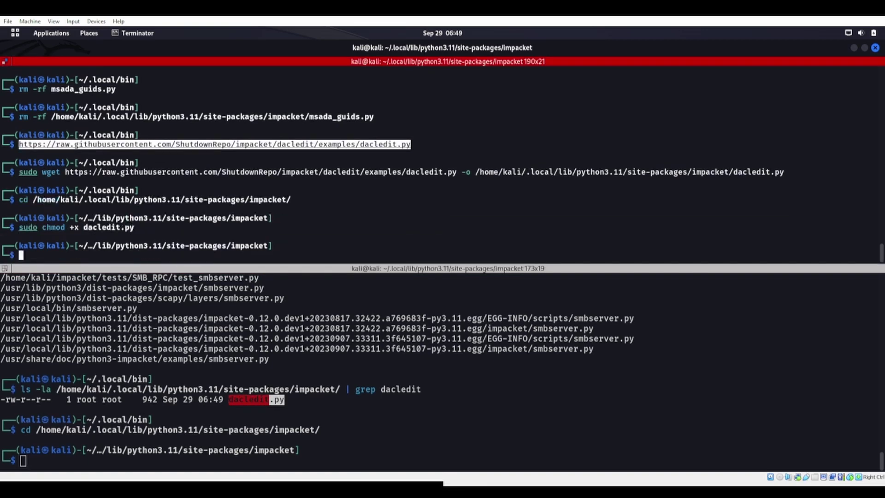
click(443, 346)
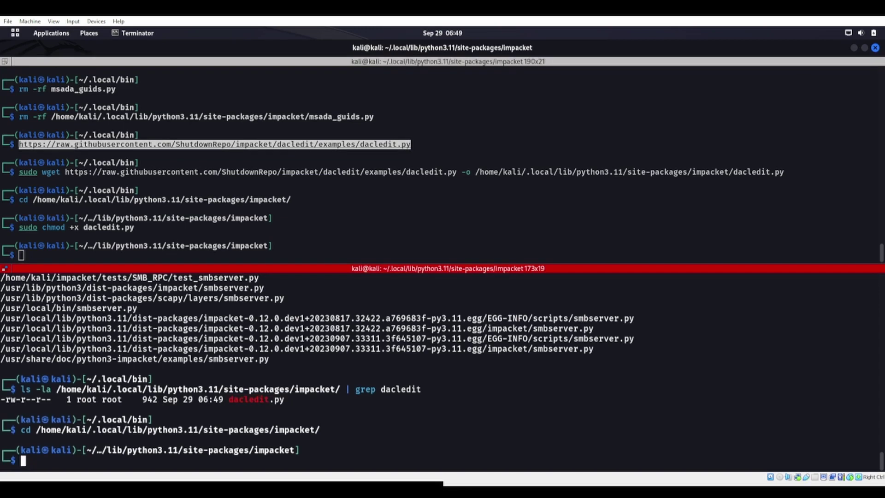
text(cd ~)
- Run dacledit.py from the home folder and select its missing impacket.msada_guids import error
key(Return)
text(dacledit.py)
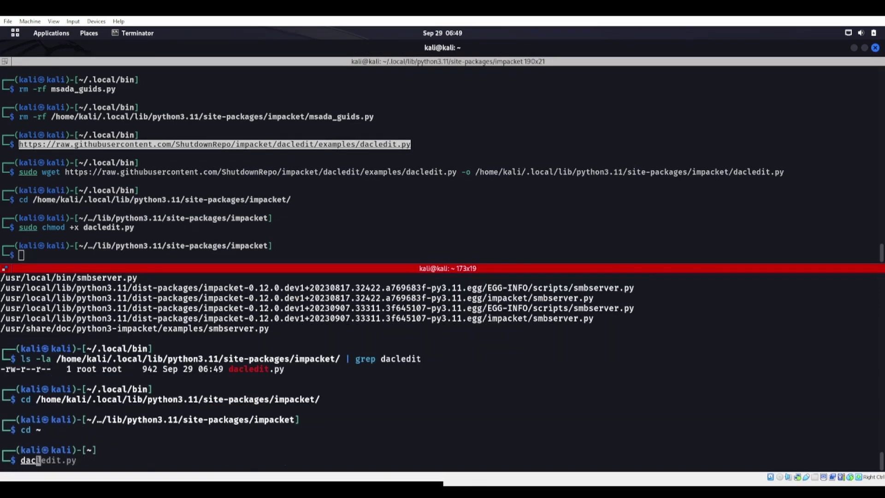
key(Return)
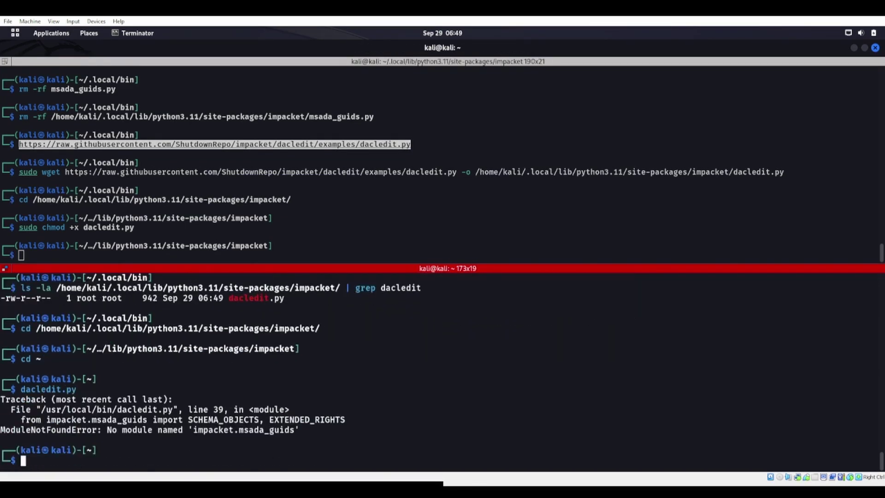
drag(46, 420, 147, 420)
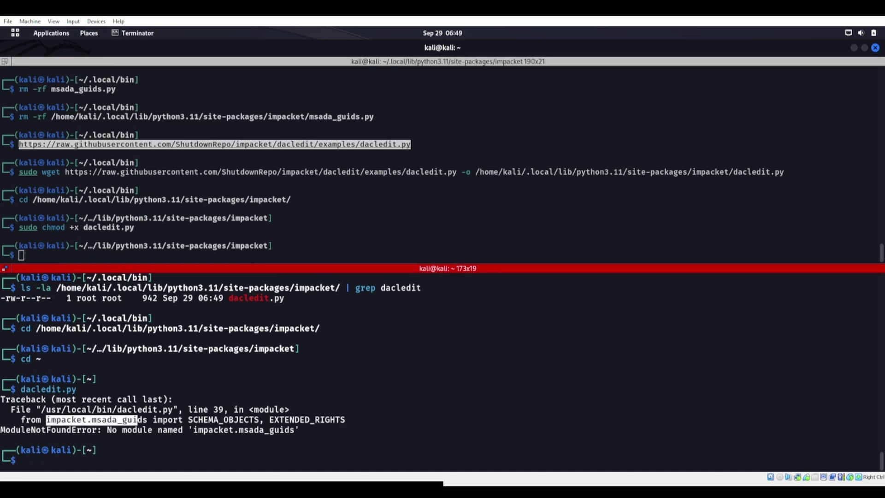
triple_click(97, 419)
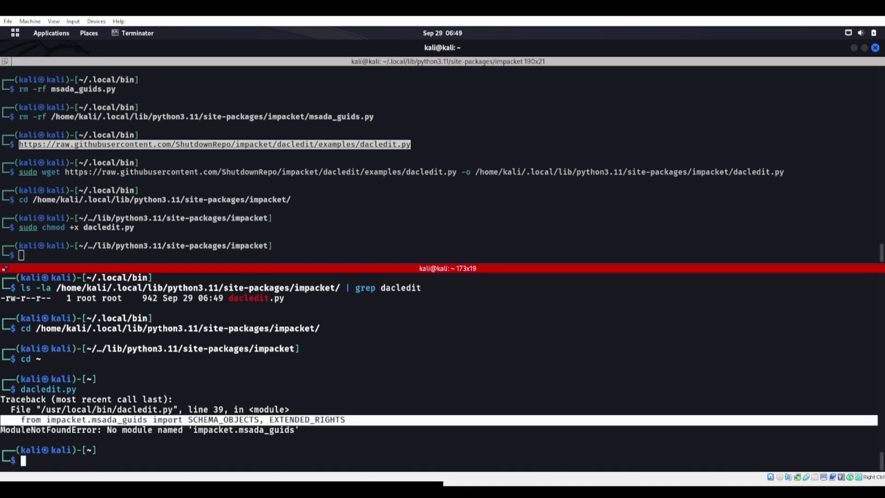
click(97, 420)
- View the msada_guids.py raw source in Firefox and return to the upper terminal
key(alt+Up)
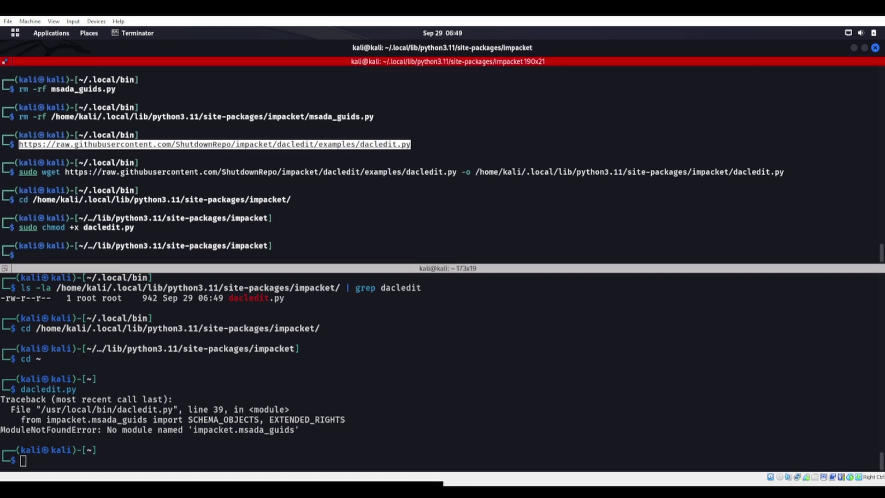
key(super)
click(668, 346)
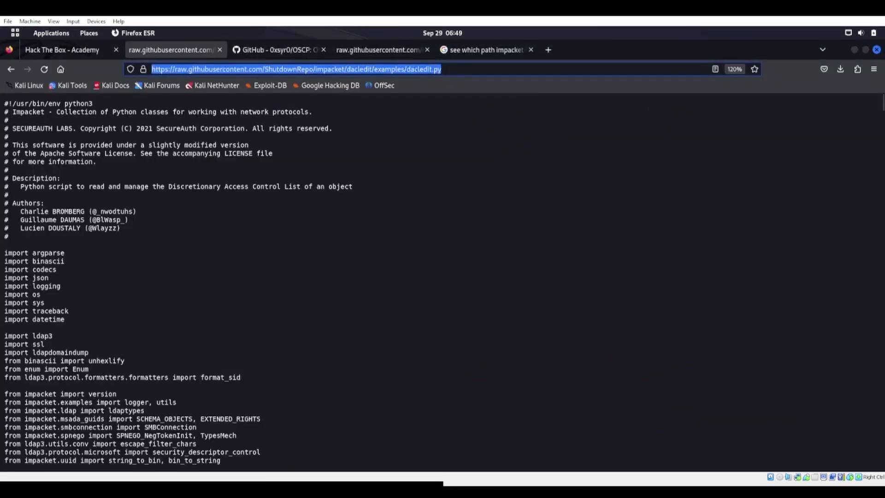
click(378, 50)
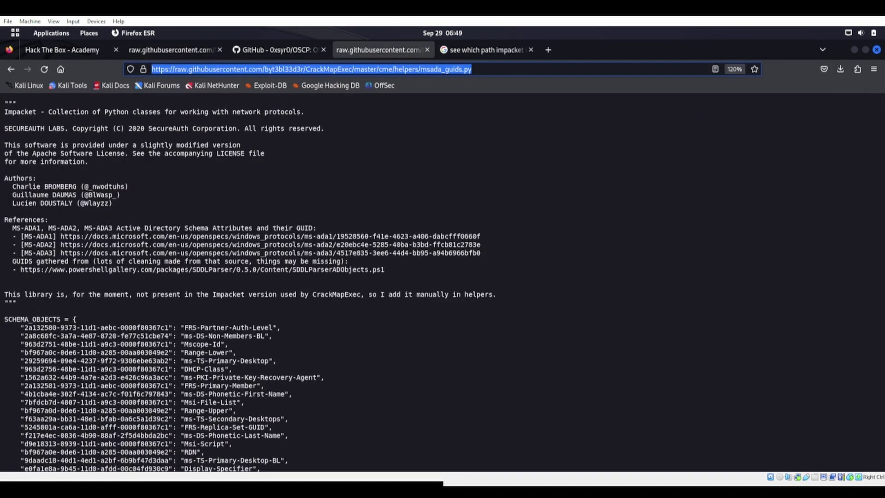
key(super)
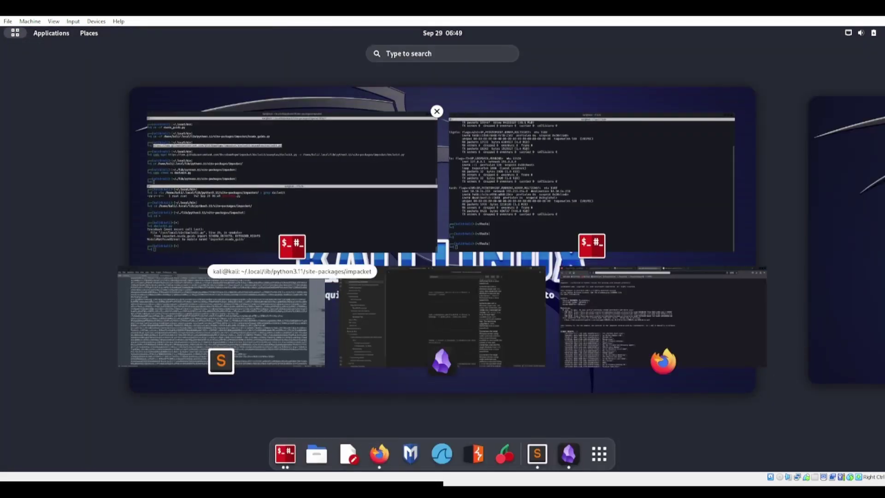
click(608, 173)
- Paste the msada_guids.py raw address, enlarge the text, prefix sudo wget, and run it
text(https://raw.githubusercontent.com/byt3bl33d3r/CrackMapExec/master/cme/helpers/msada_guids.py)
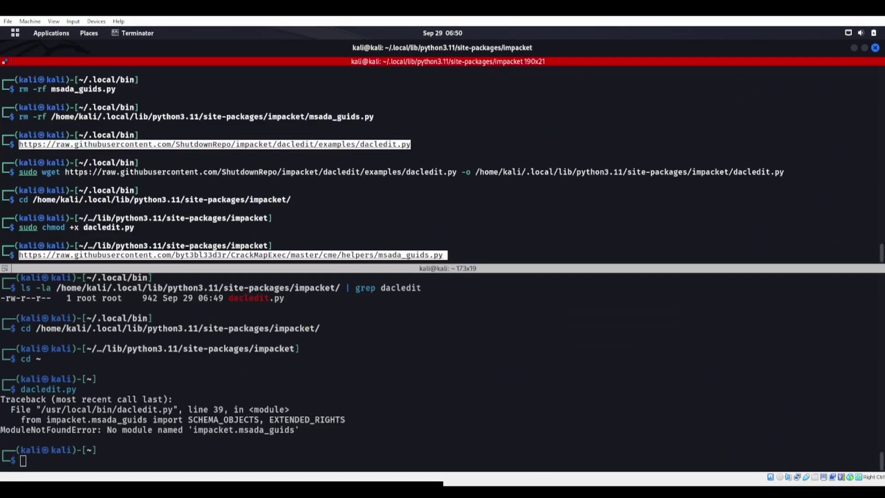
key(ctrl+plus)
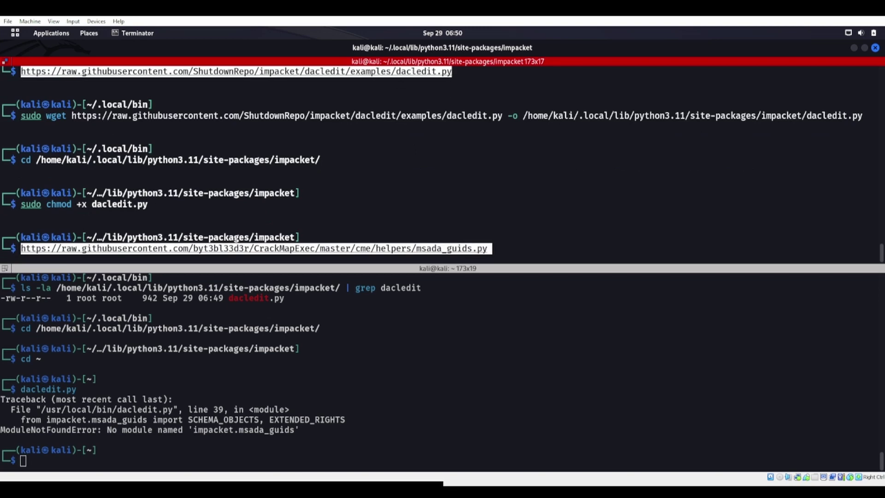
key(Home)
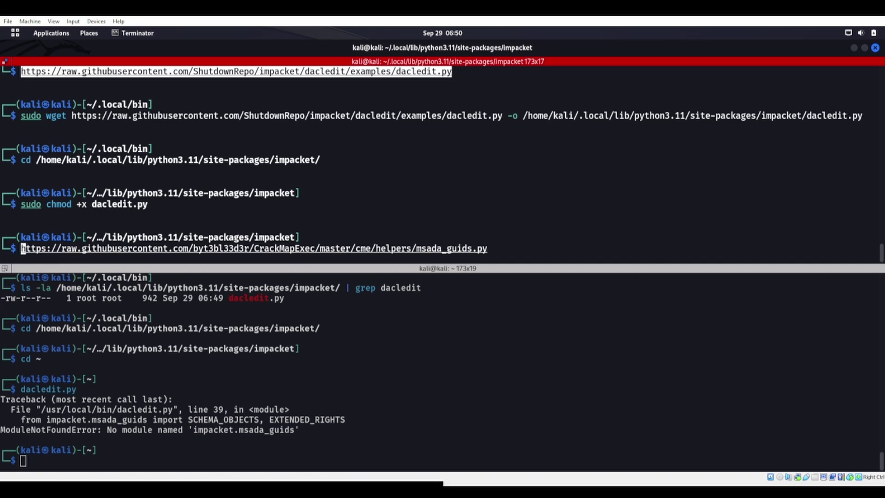
text(sudo w)
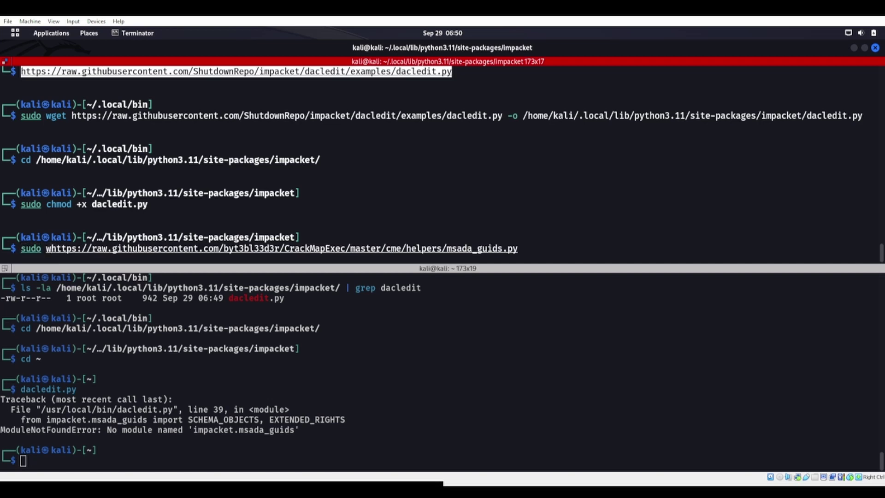
text(get)
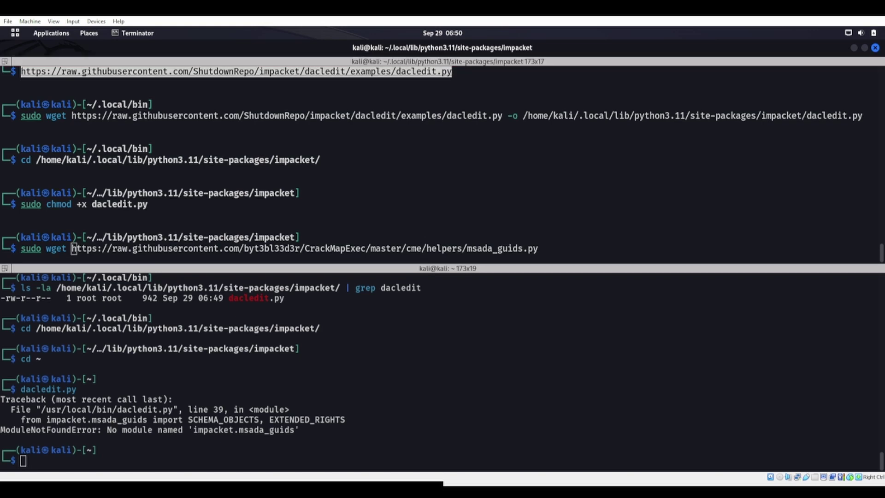
key(End)
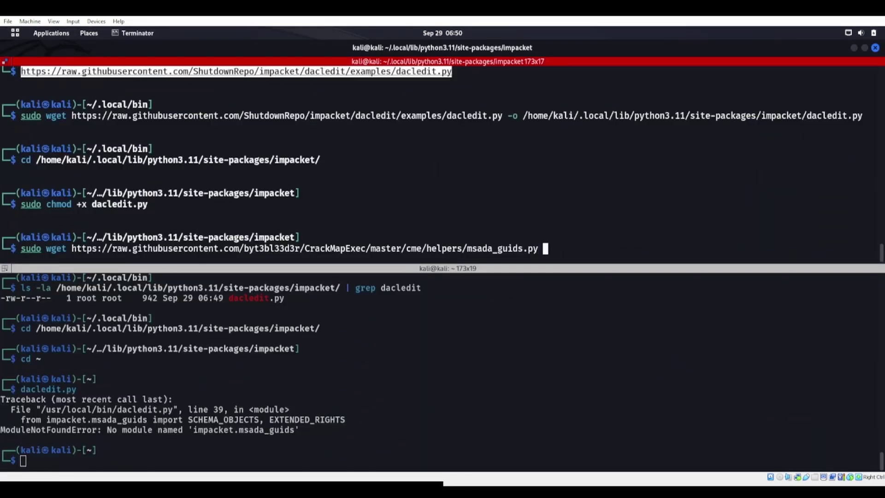
key(Return)
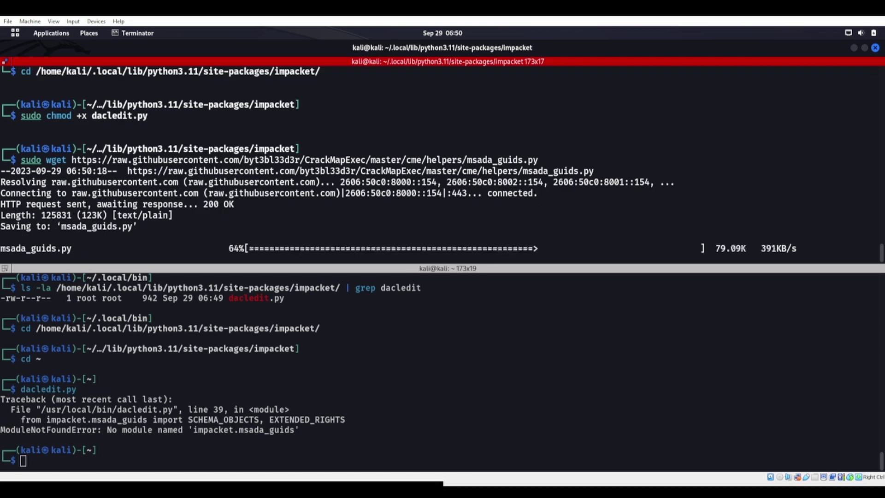
- Rerun the earlier chmod +x command on msada_guids.py instead of dacledit.py
key(Up)
key(Home)
key(Up)
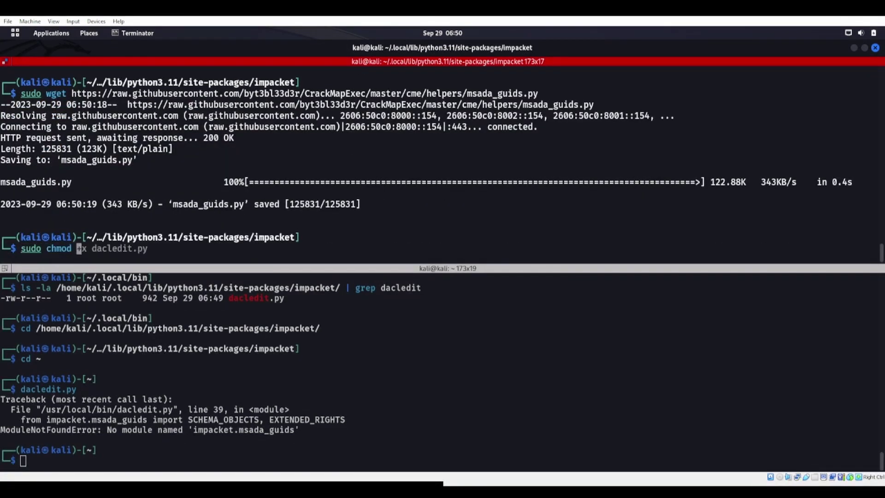
key(ctrl+Right)
key(ctrl+Right)
key(ctrl+k)
text(msa)
key(Tab)
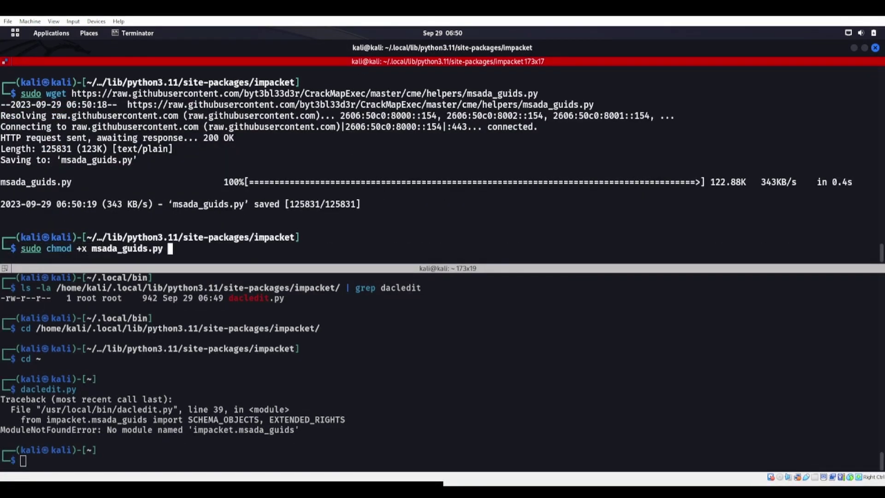
key(Return)
key(alt+Down)
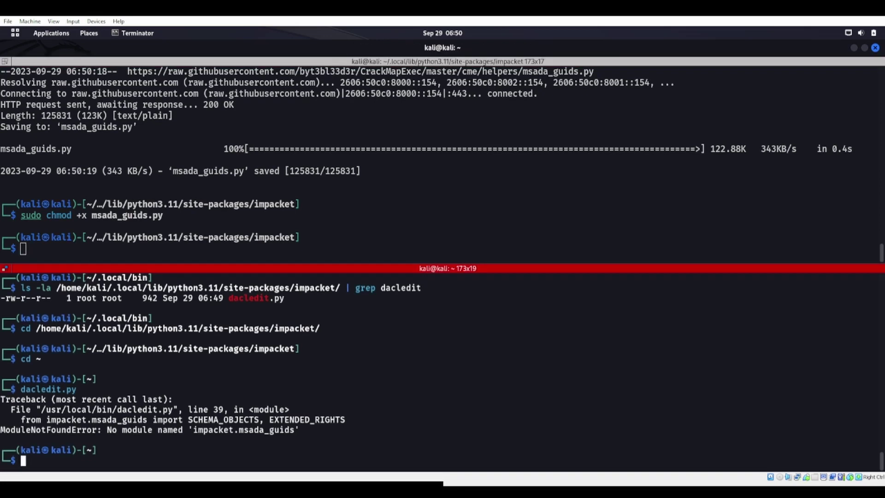
text(dac)
- Complete and run dacledit.py, printing its Impacket v0.12.0 help output
key(Tab)
key(Return)
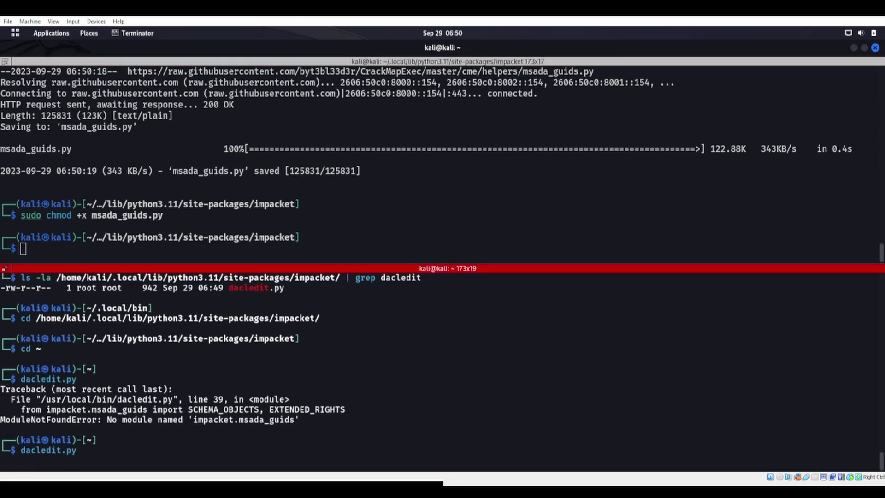
scroll(442, 373, up, 5)
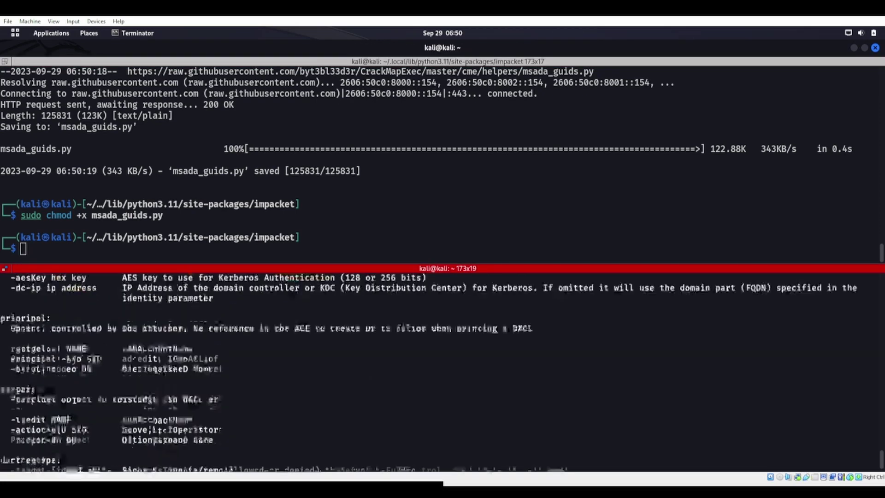
scroll(442, 374, up, 3)
scroll(442, 374, up, 4)
scroll(442, 373, up, 2)
scroll(443, 373, down, 2)
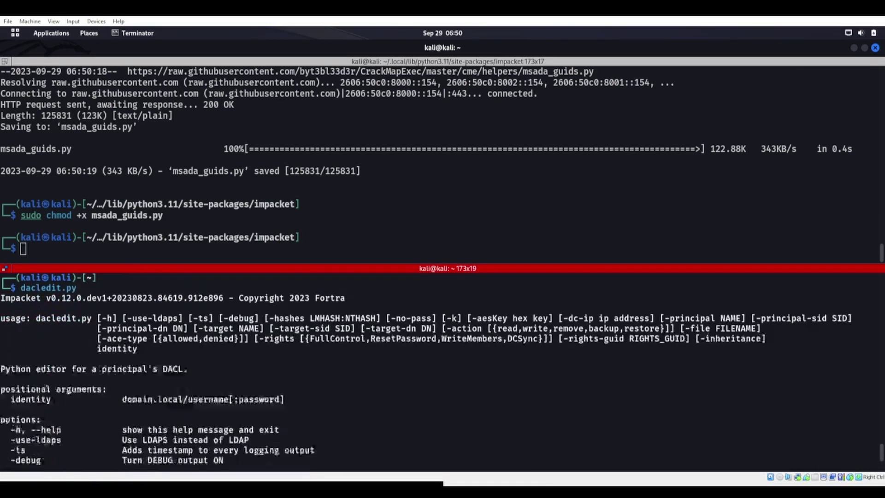
scroll(443, 373, down, 5)
scroll(442, 373, down, 5)
scroll(443, 373, down, 3)
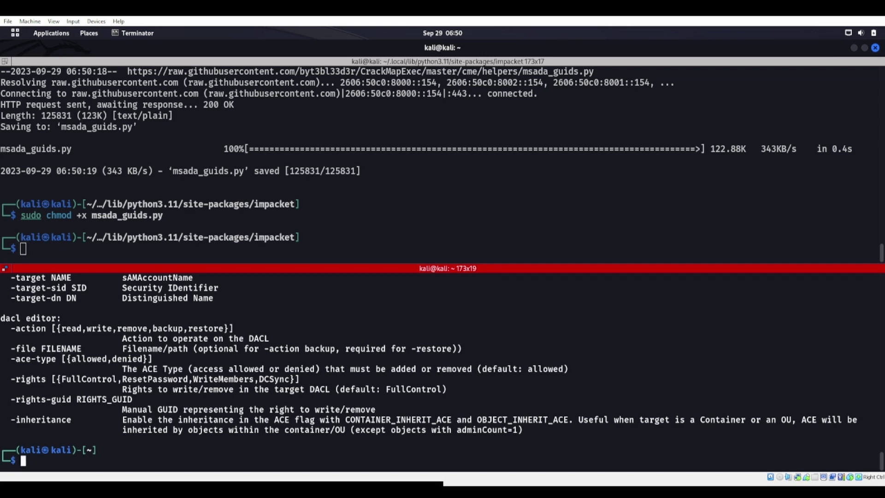
scroll(443, 373, up, 2)
- Run pwd in the upper pane, showing /home/kali/.local/lib/python3.11/site-packages/impacket
drag(103, 237, 135, 237)
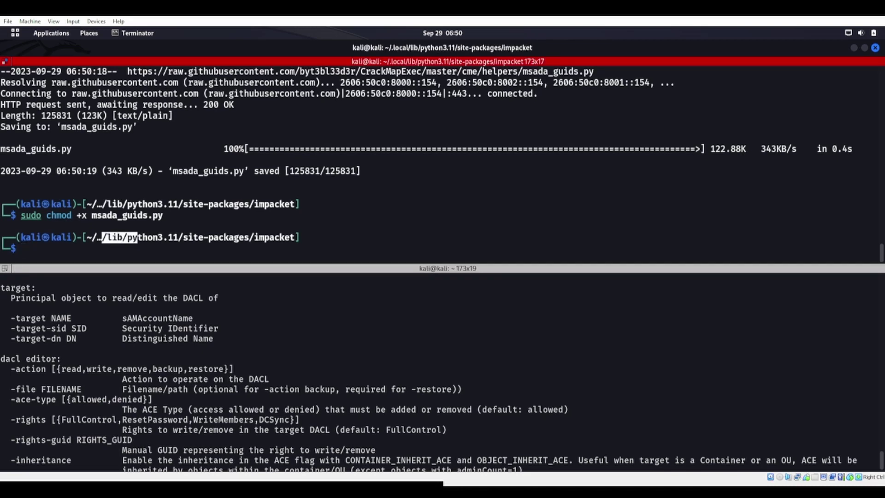
click(135, 237)
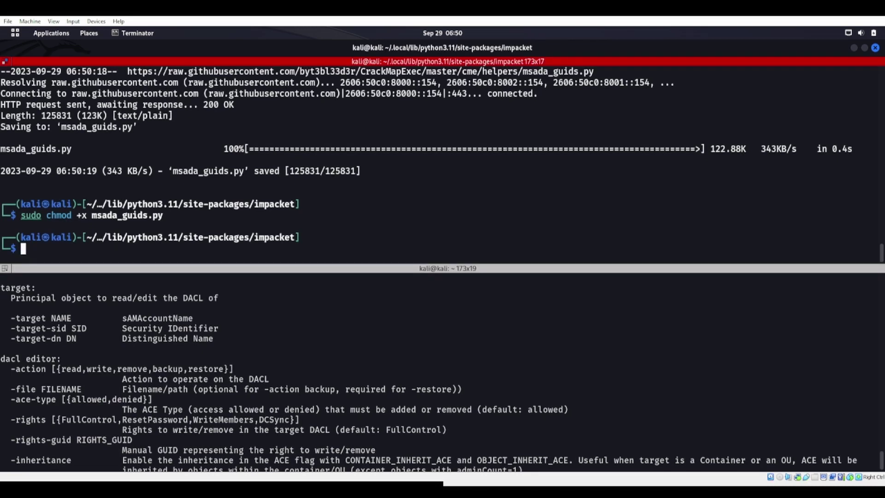
scroll(443, 166, up, 3)
scroll(442, 167, down, 3)
text(pwd)
key(Return)
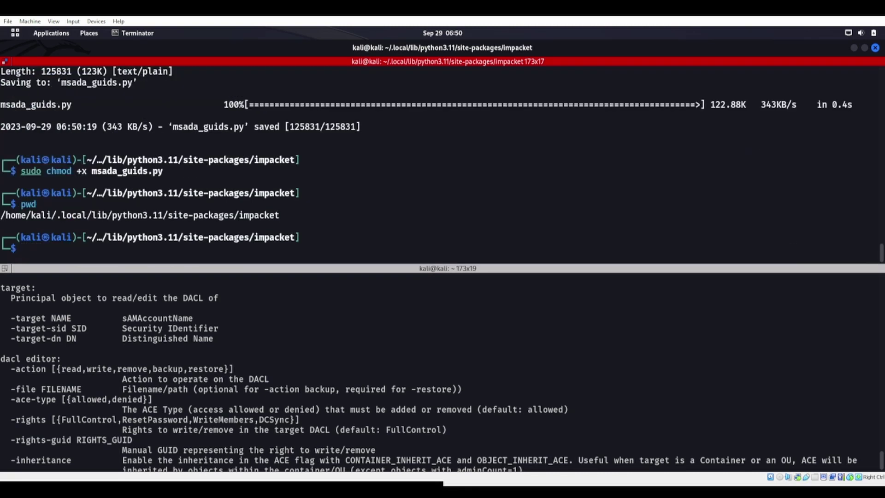